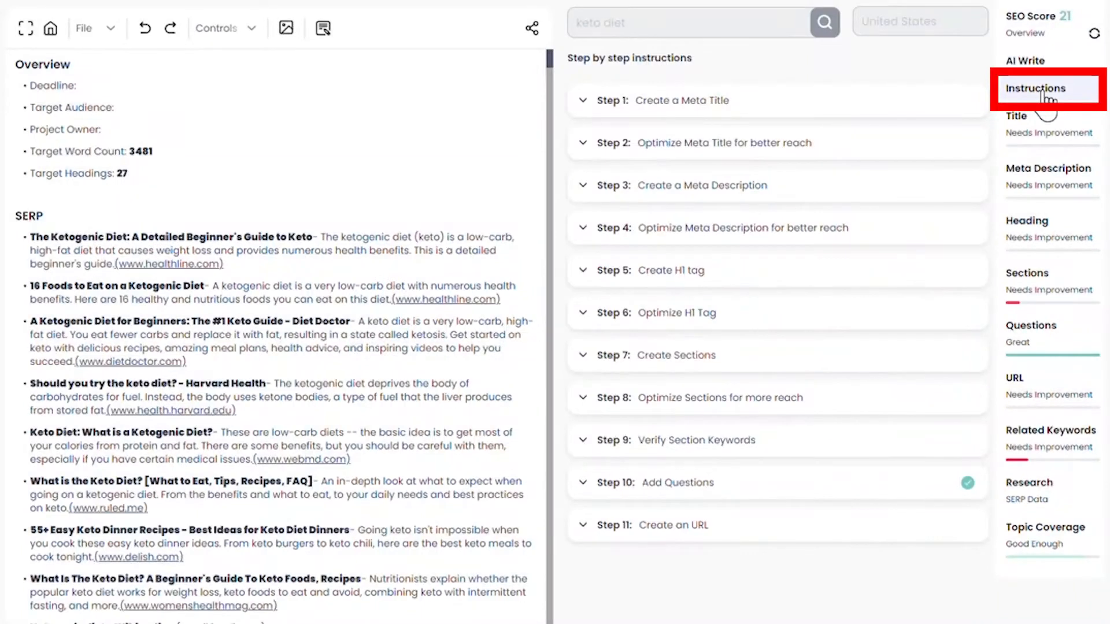
# Expand Step 7 'Create Sections' and show the suggested H2/H3 keto section ideas
pyautogui.click(796, 356)
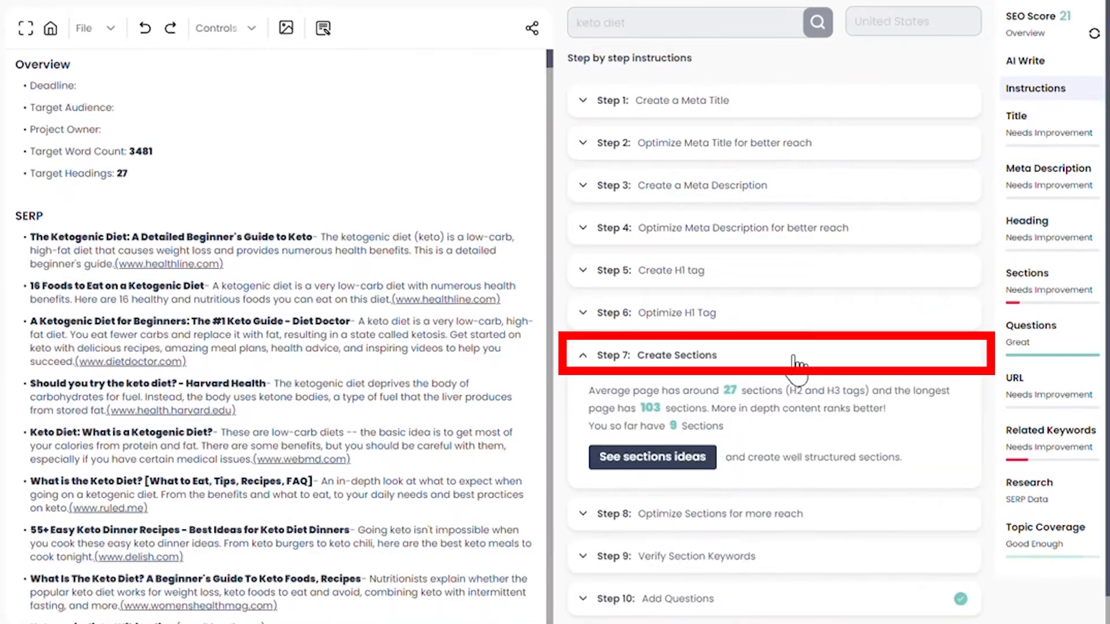
pyautogui.scroll(-1, 798, 365)
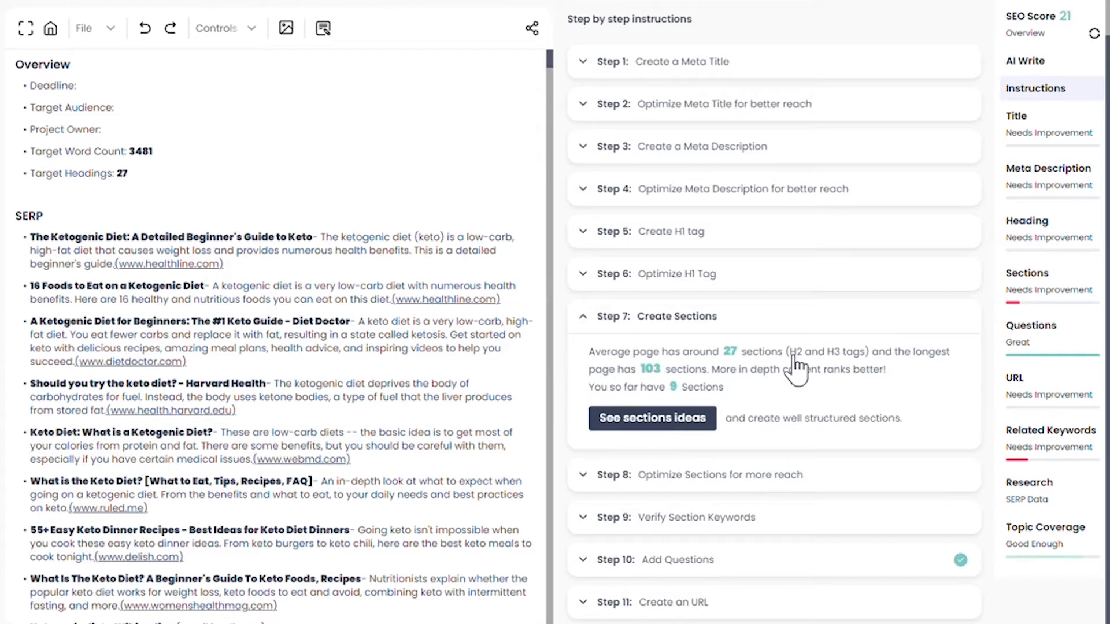
pyautogui.click(651, 421)
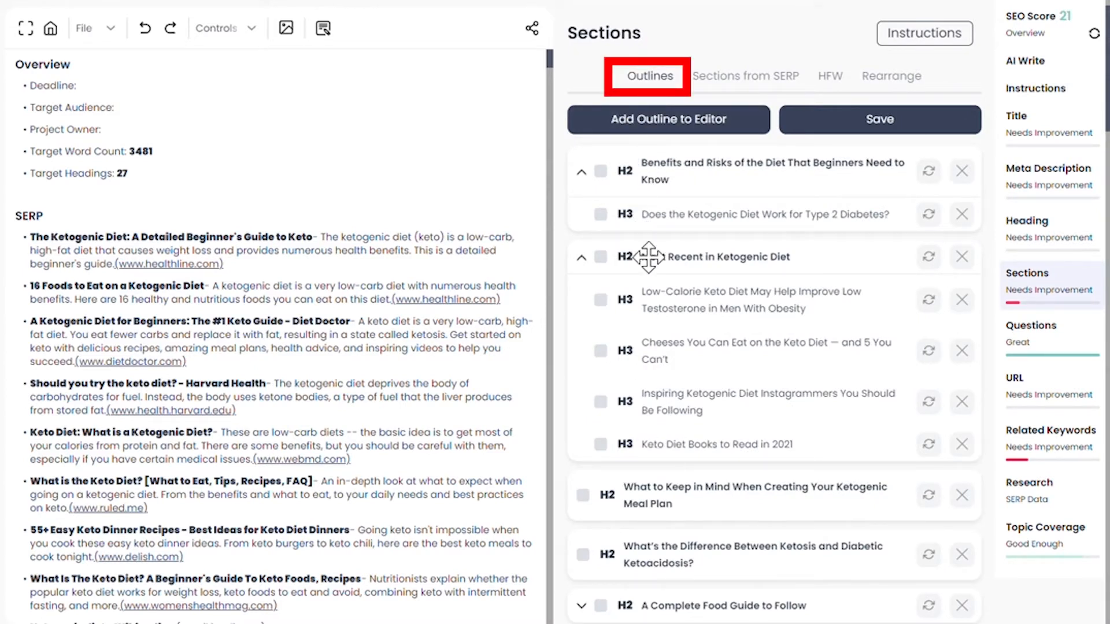
# Move 'Most Recent in Ketogenic Diet' to the top, regenerate 'Benefits and Risks', and add three H2 sections to the draft
pyautogui.moveTo(650, 257); pyautogui.dragTo(705, 201)
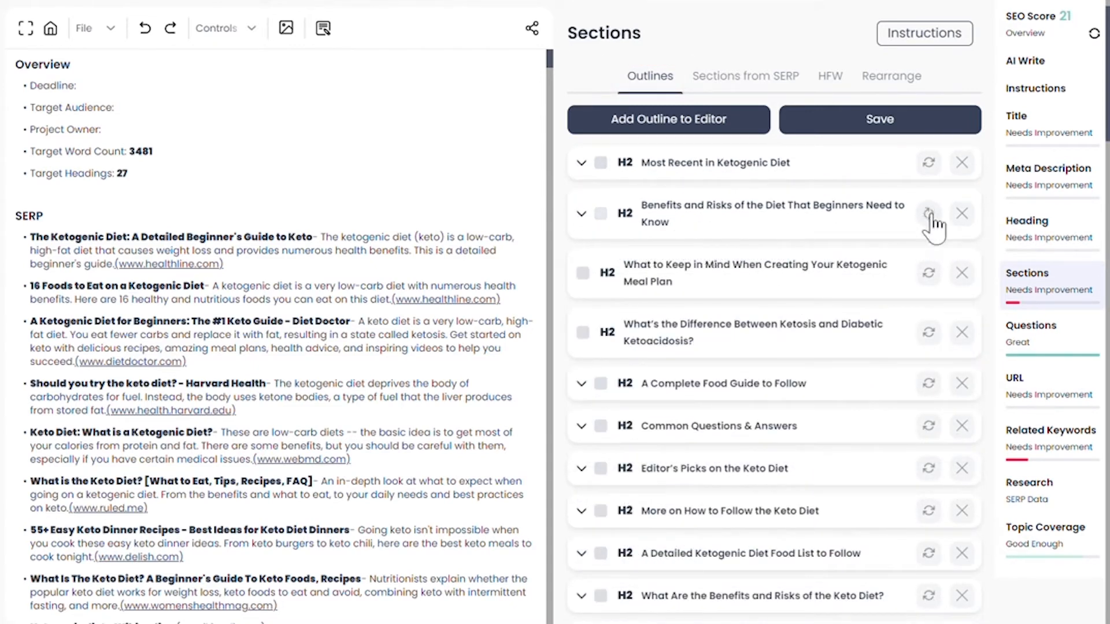
pyautogui.click(927, 213)
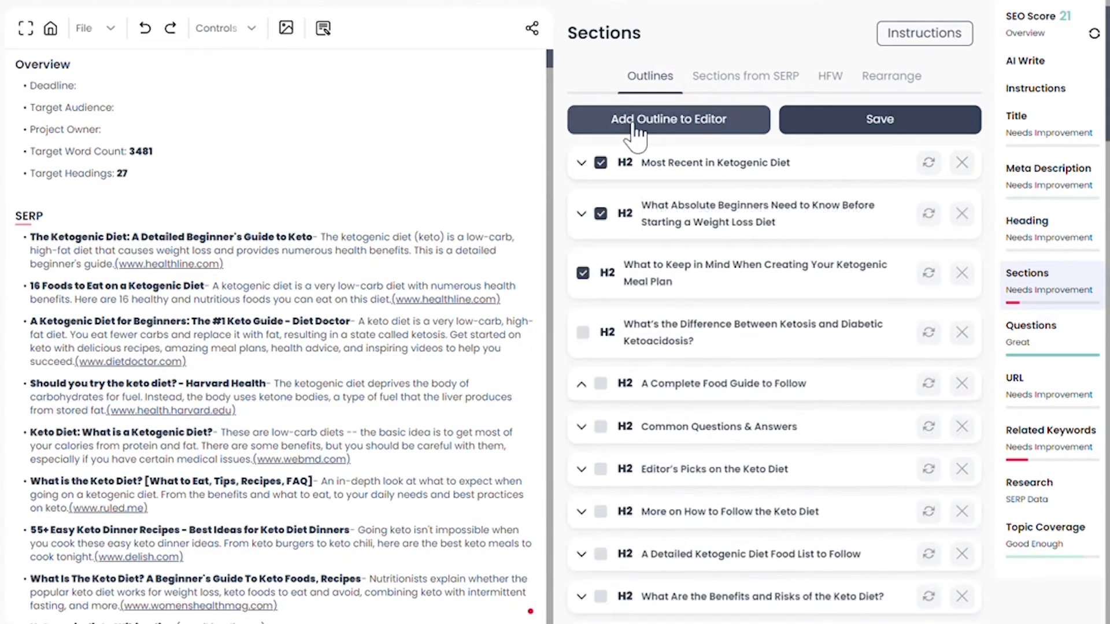
pyautogui.click(667, 119)
pyautogui.click(668, 119)
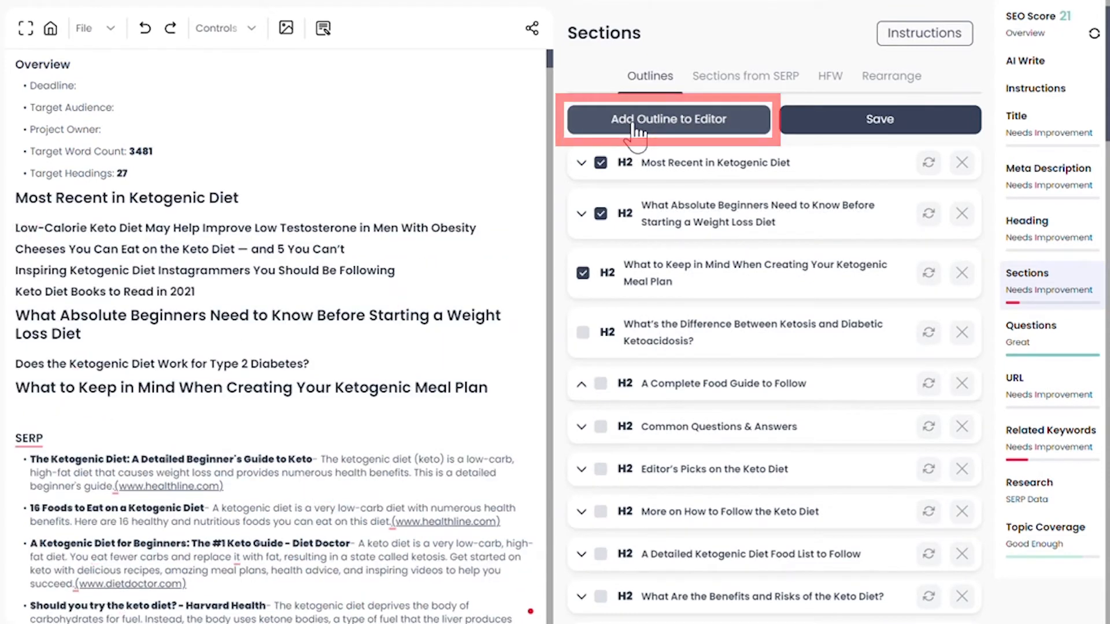
pyautogui.click(746, 76)
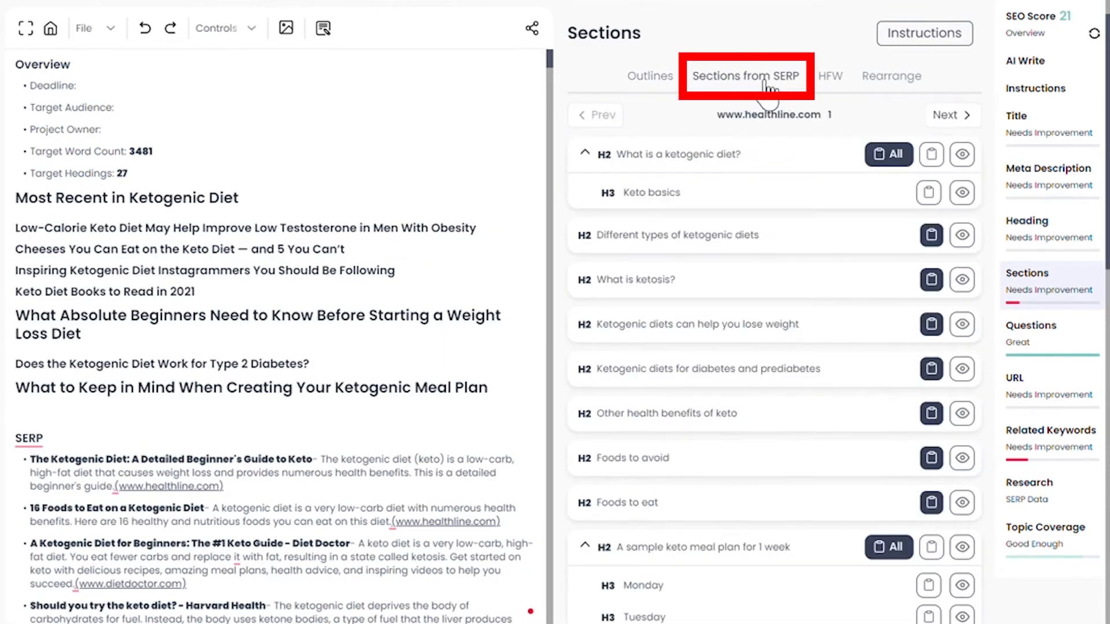
# View the next competitor's SERP headings, then filter high-frequency heading words by 'keto (94)'
pyautogui.click(947, 115)
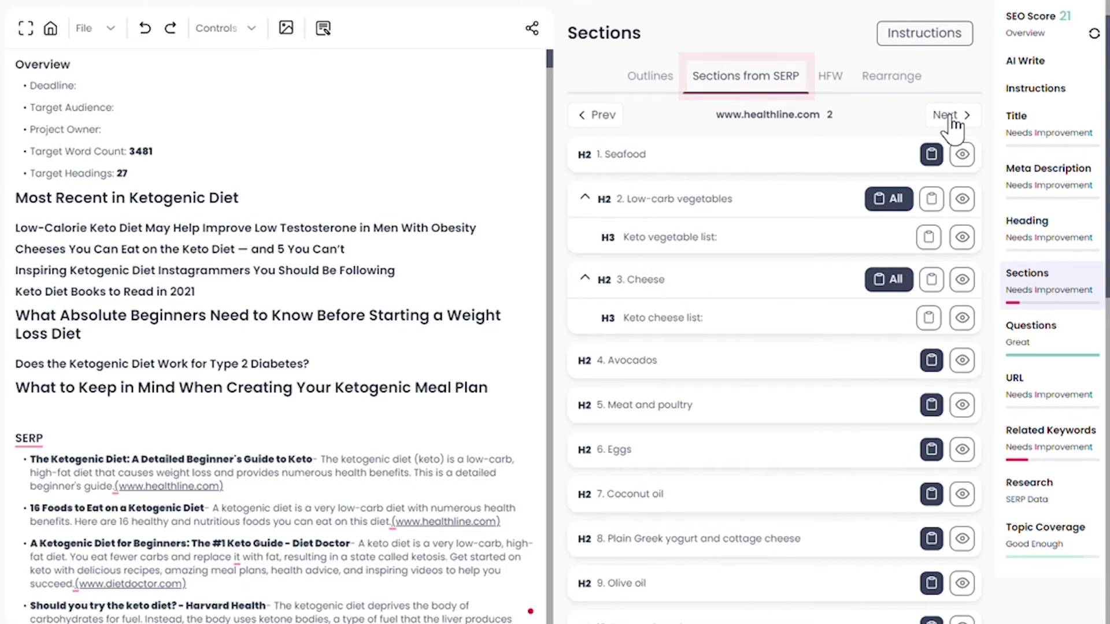
pyautogui.click(830, 75)
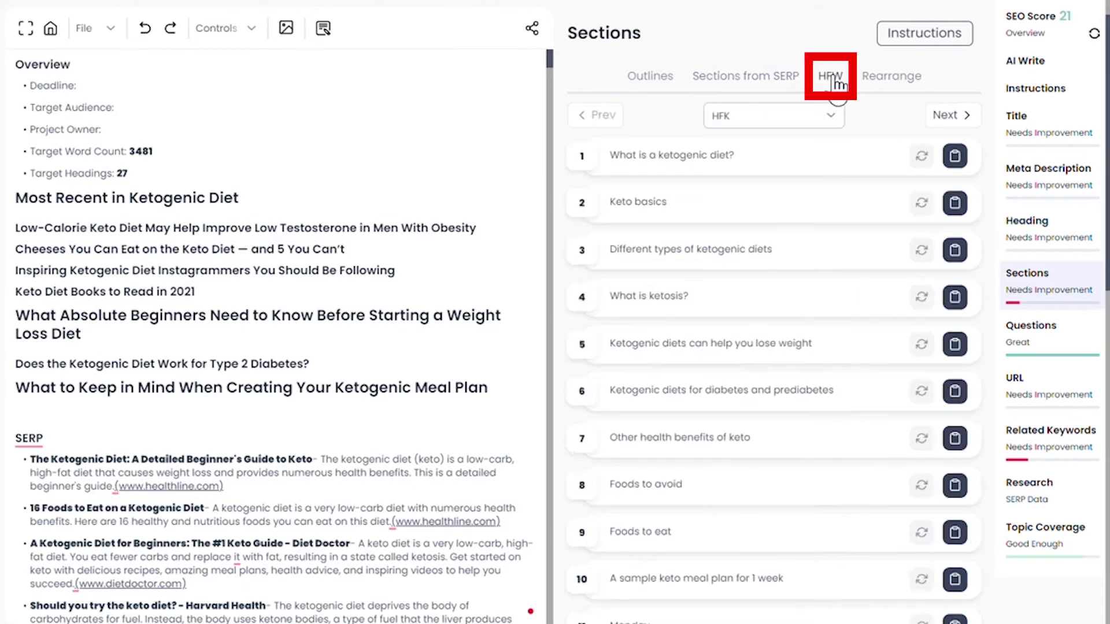
pyautogui.click(830, 115)
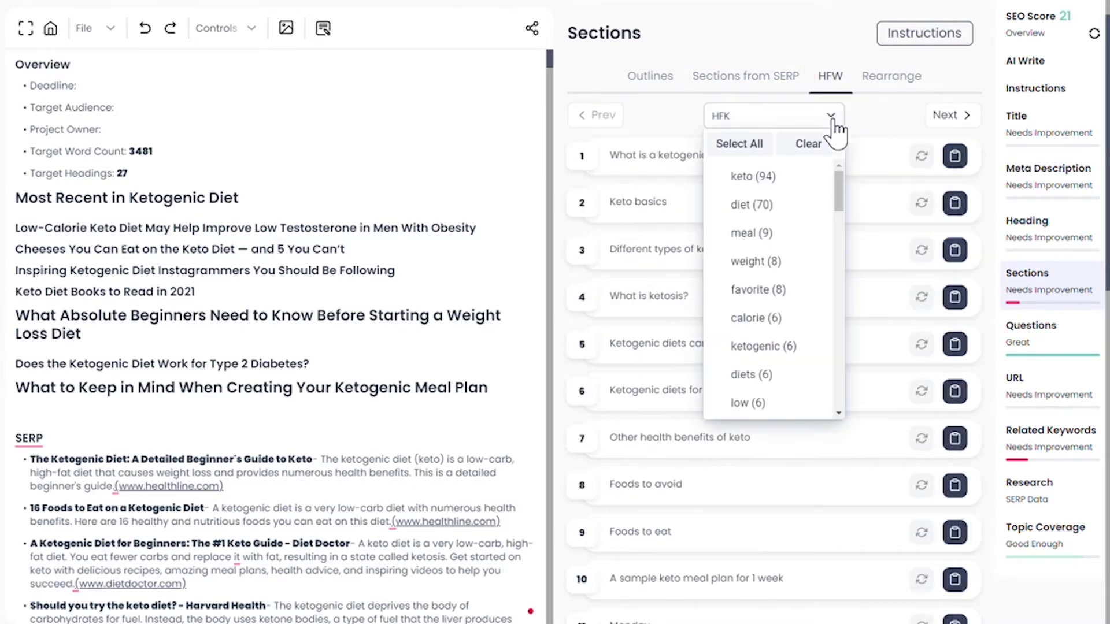
pyautogui.click(753, 176)
pyautogui.click(898, 130)
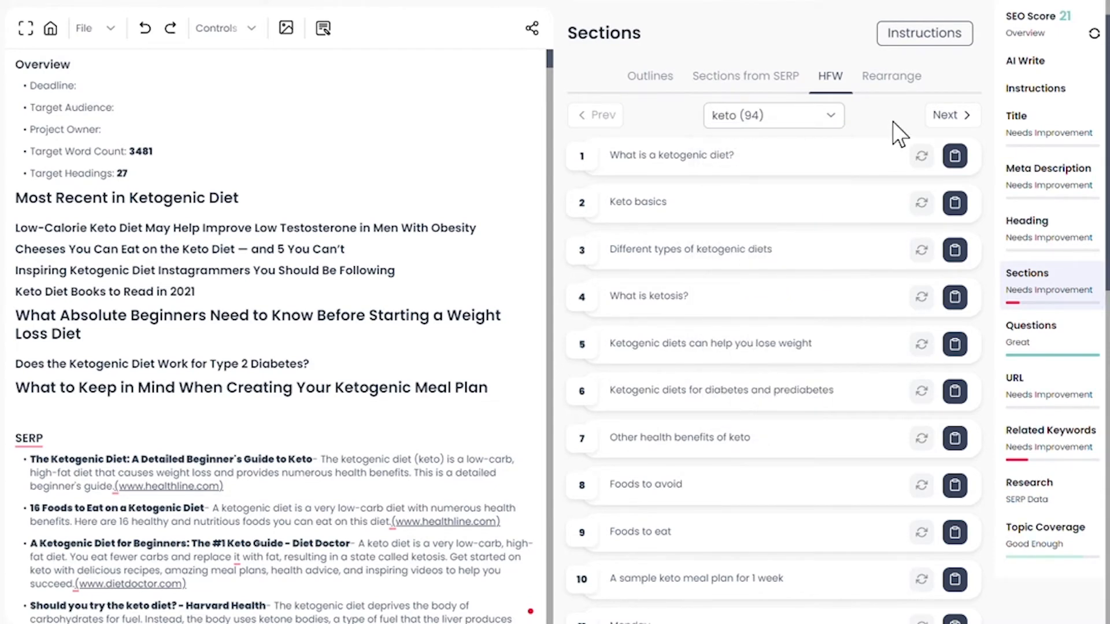
pyautogui.click(892, 78)
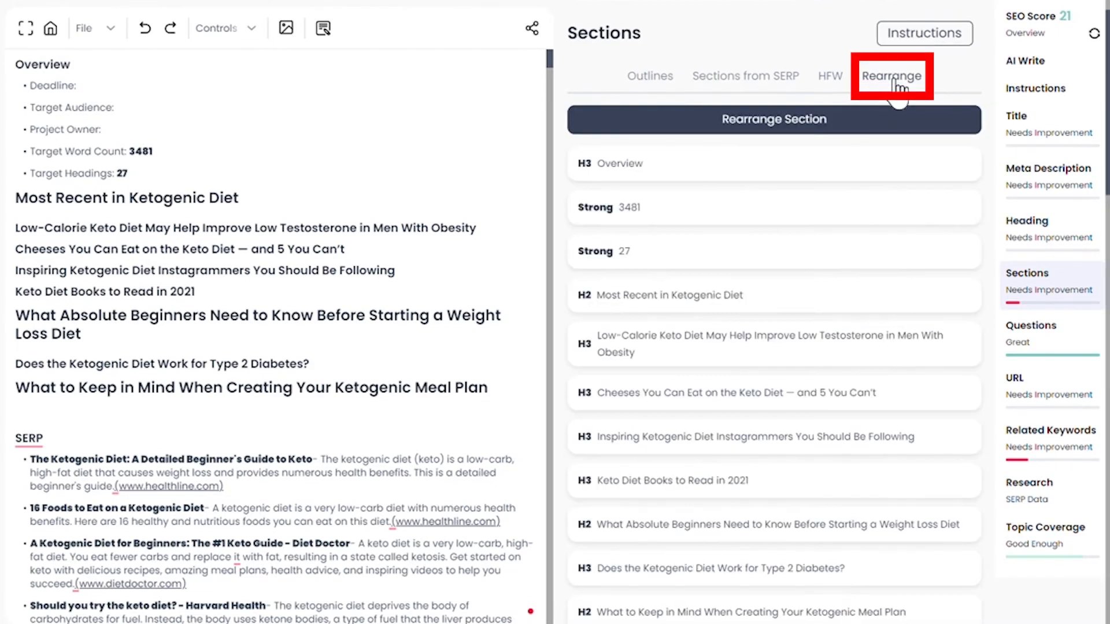
# Move the 'Low-Calorie Keto Diet' H3 up to sit directly below Overview
pyautogui.moveTo(742, 344)
pyautogui.mouseDown()
pyautogui.moveTo(746, 261)
pyautogui.moveTo(730, 244)
pyautogui.mouseUp()
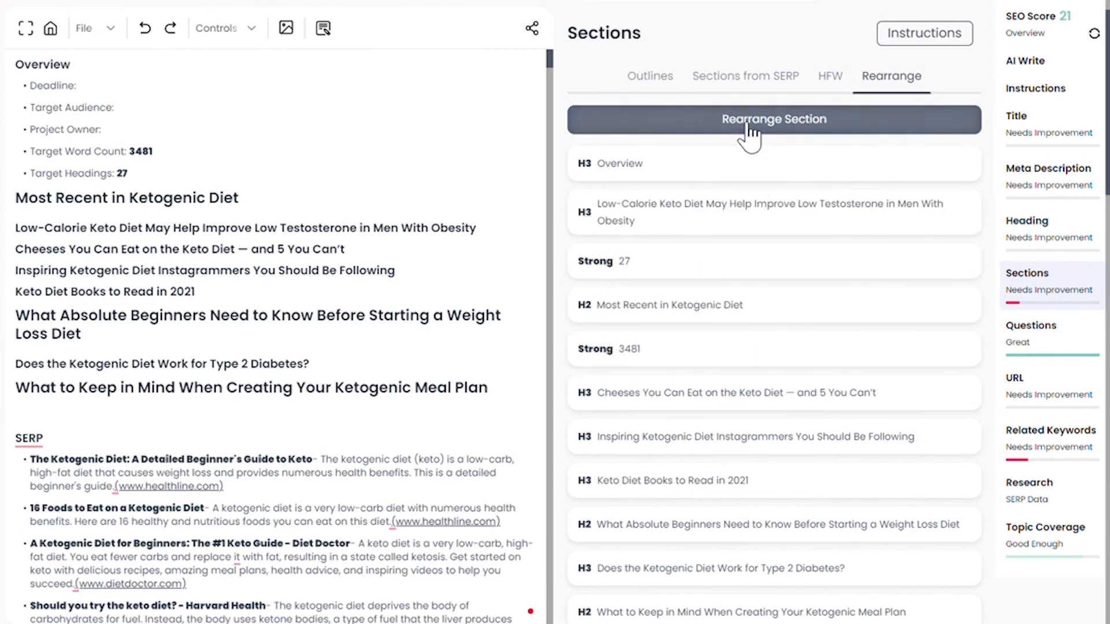